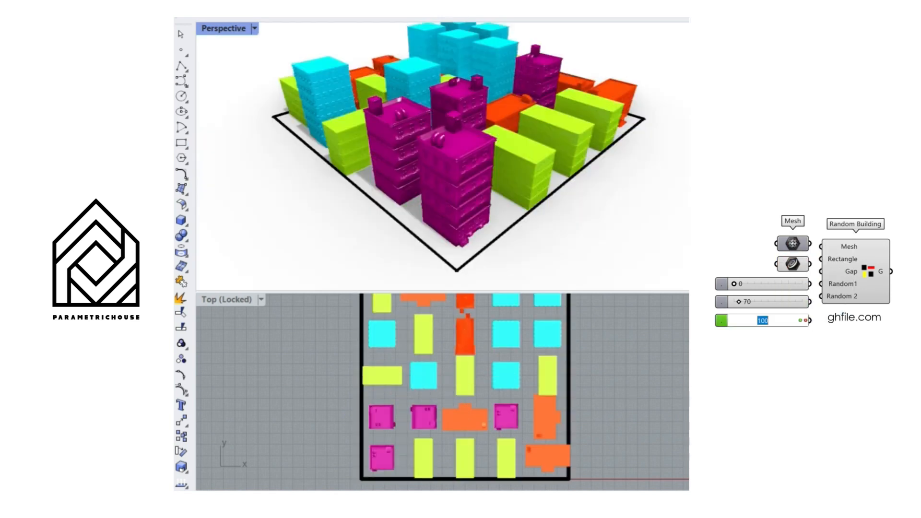
Run the Random 2 value through 200, 300, 400 and 500 to reshuffle the buildings inside the rectangle
text(200)
key(Return)
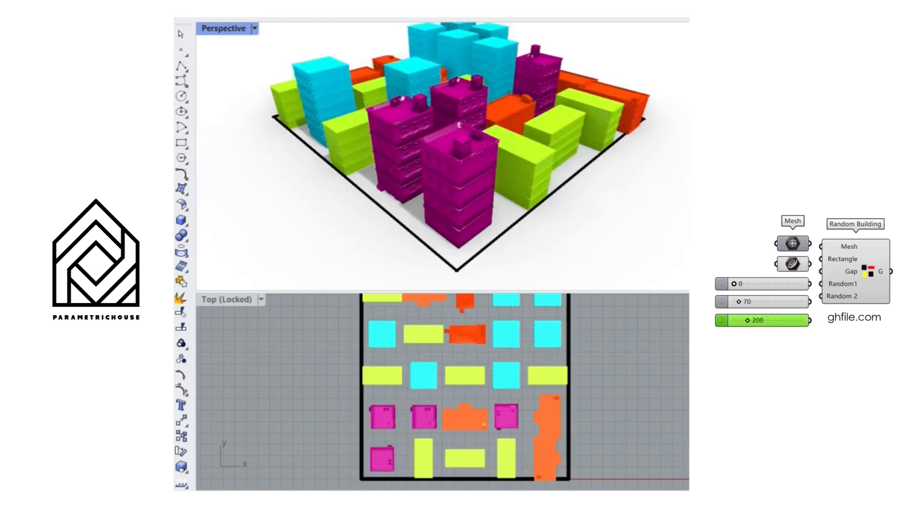
text(300)
key(Return)
text(400)
key(Return)
text(500)
key(Return)
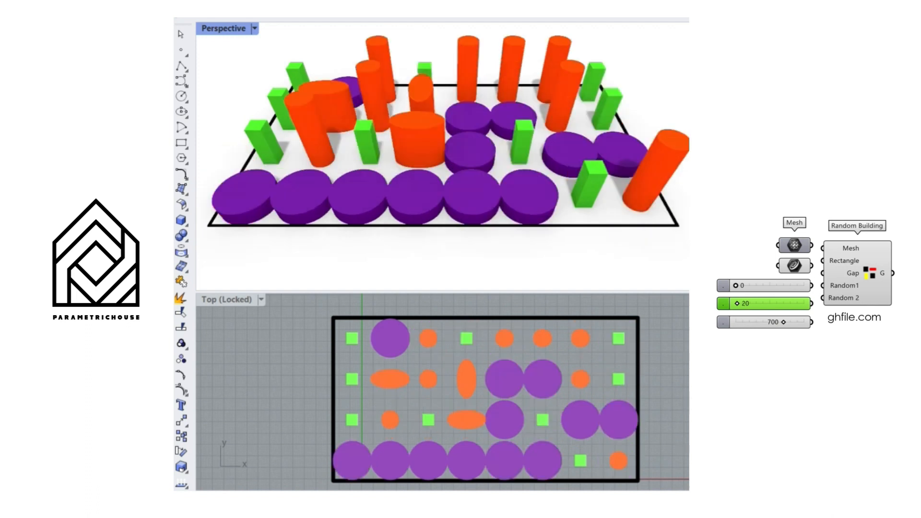
drag(737, 304, 787, 285)
double_click(765, 285)
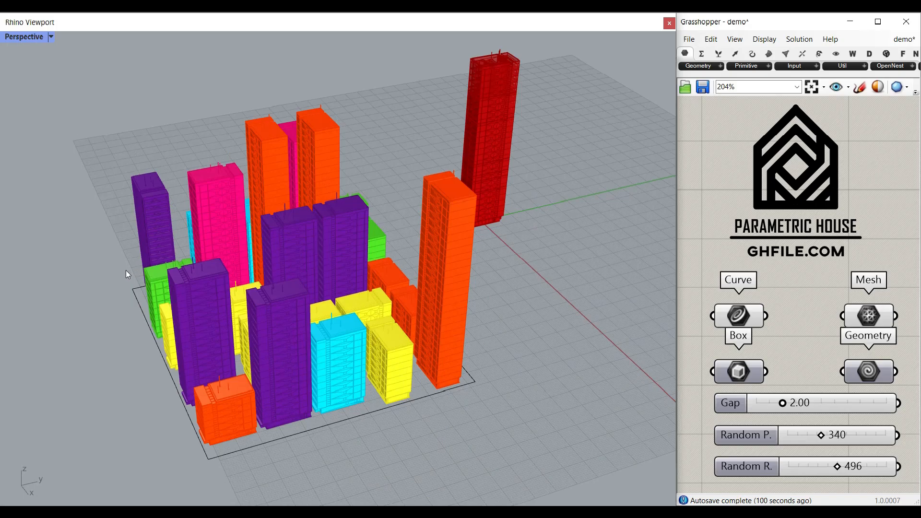
Select the Mesh component to highlight its source tower and examine that tower beside the building cluster
click(876, 320)
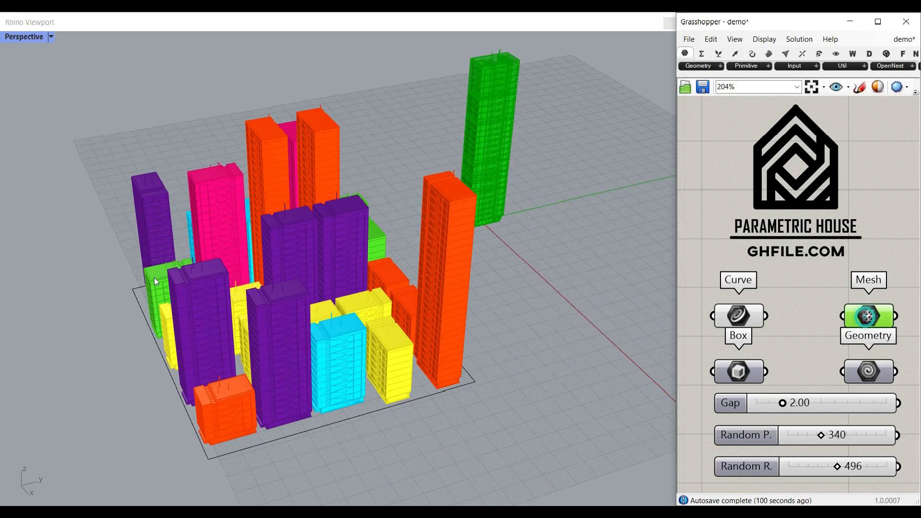
scroll(175, 274, down, 6)
scroll(340, 203, up, 7)
scroll(346, 215, up, 3)
scroll(371, 234, down, 4)
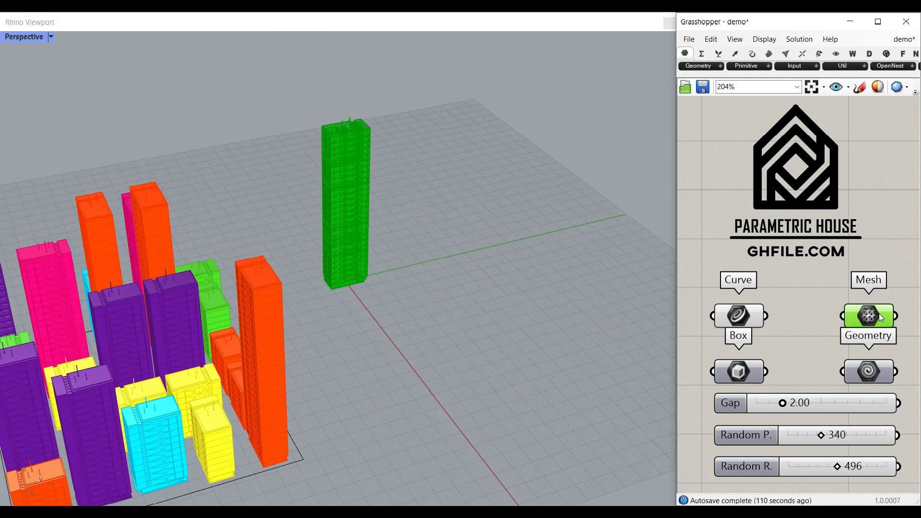
scroll(497, 245, down, 4)
scroll(345, 388, up, 5)
Select the boundary rectangle under the buildings and stretch it along the Y axis
click(344, 382)
drag(132, 336, 103, 345)
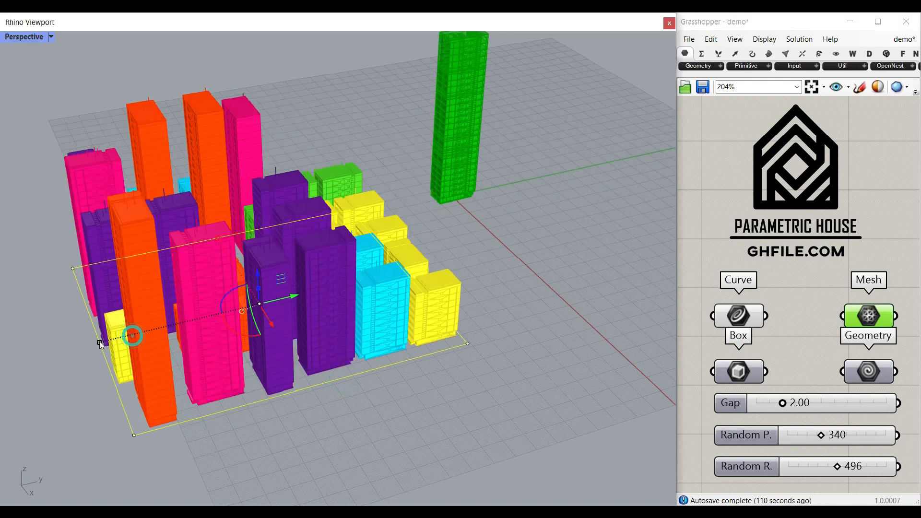
click(449, 298)
right_drag(449, 296, 425, 272)
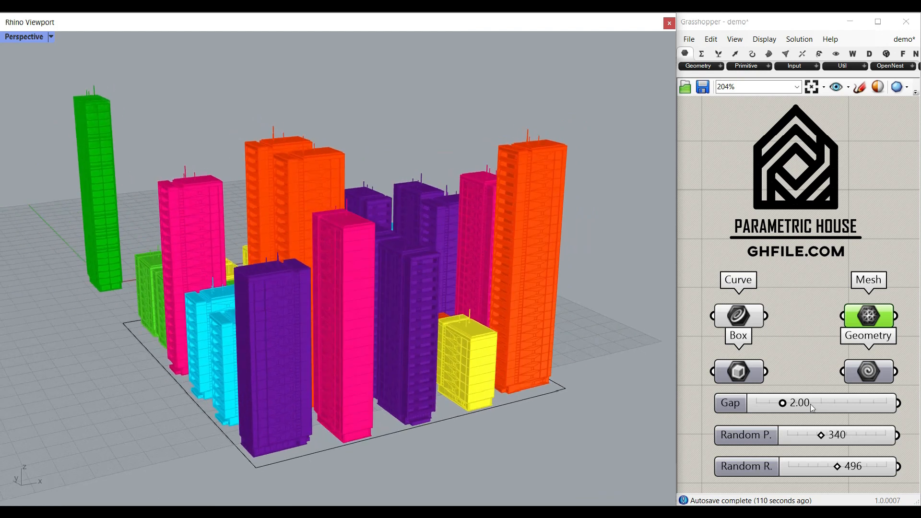
Set the Gap value to 4.96 and the Random P. seed to 566
drag(783, 405, 823, 407)
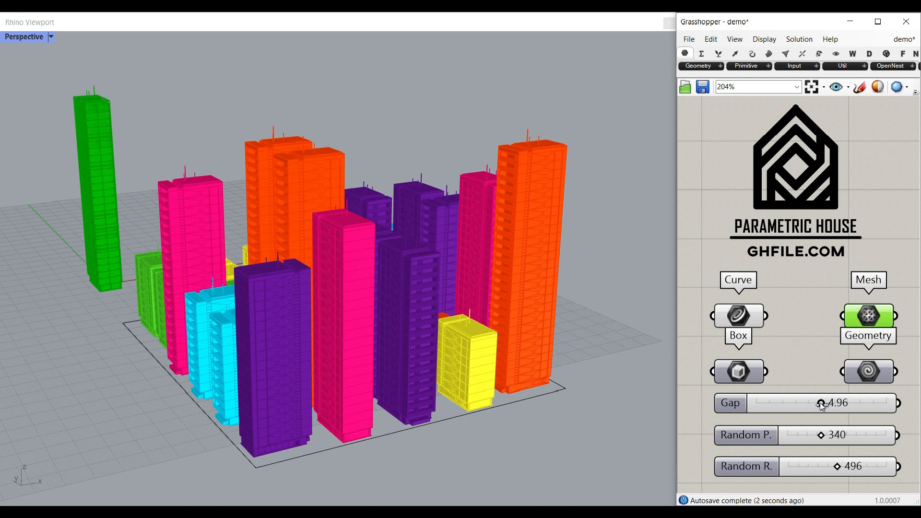
right_drag(312, 434, 388, 389)
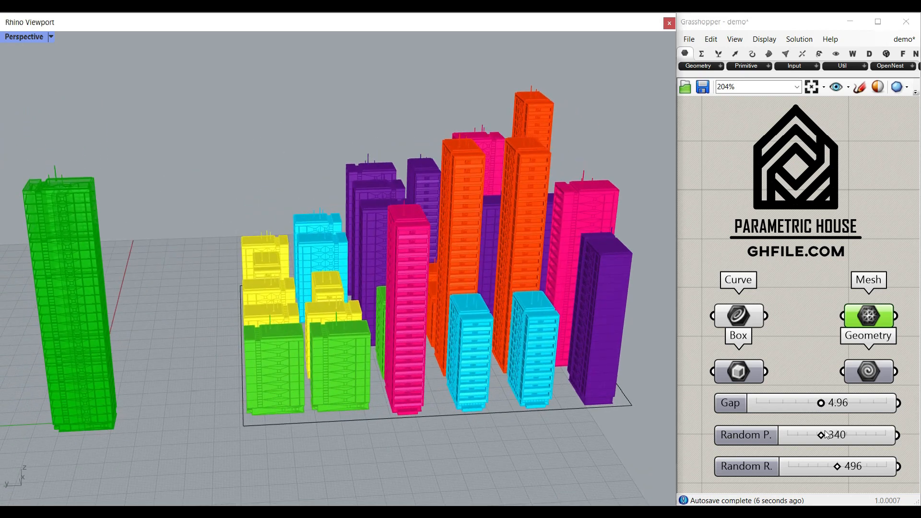
drag(824, 435, 846, 438)
right_drag(542, 336, 404, 303)
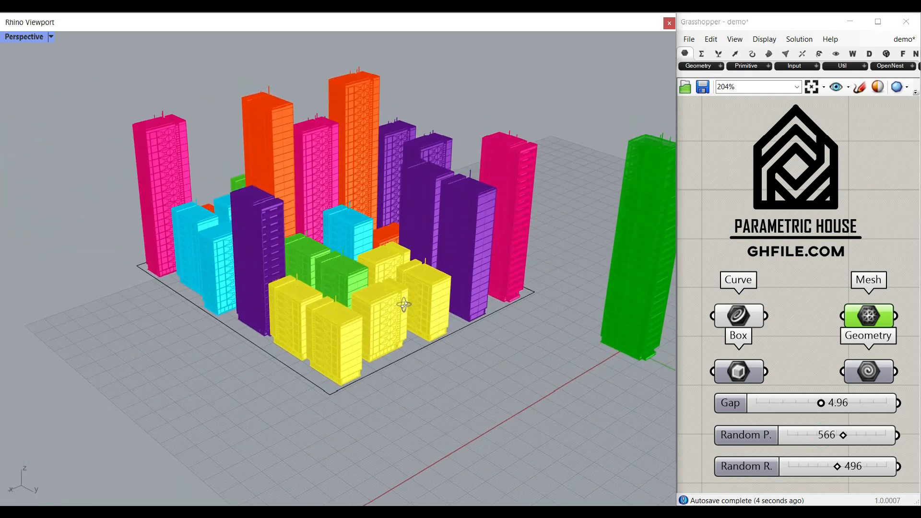
shift+right_drag(445, 338, 427, 368)
Vary the Random R. seed from 245 to 255 and inspect the buildings up close
drag(839, 466, 812, 466)
right_drag(262, 357, 217, 299)
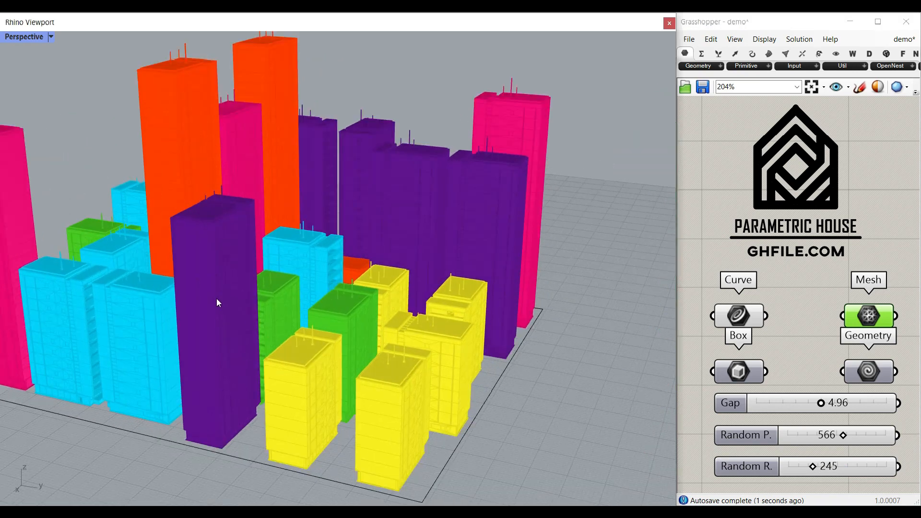
right_drag(191, 343, 269, 414)
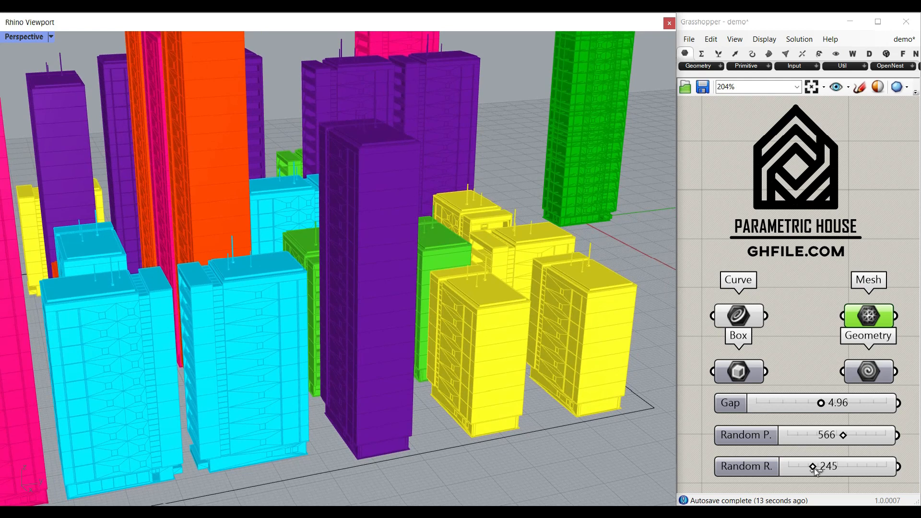
drag(813, 466, 815, 466)
right_drag(336, 379, 350, 376)
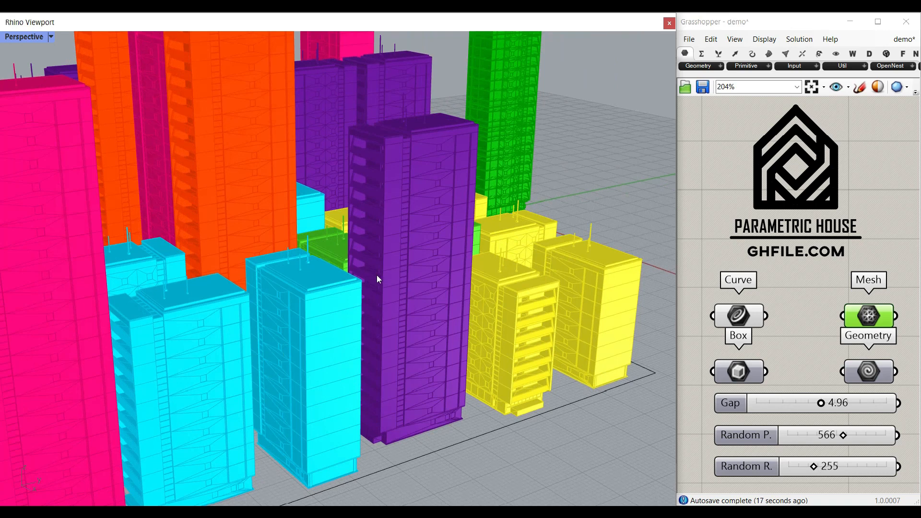
scroll(376, 271, down, 2)
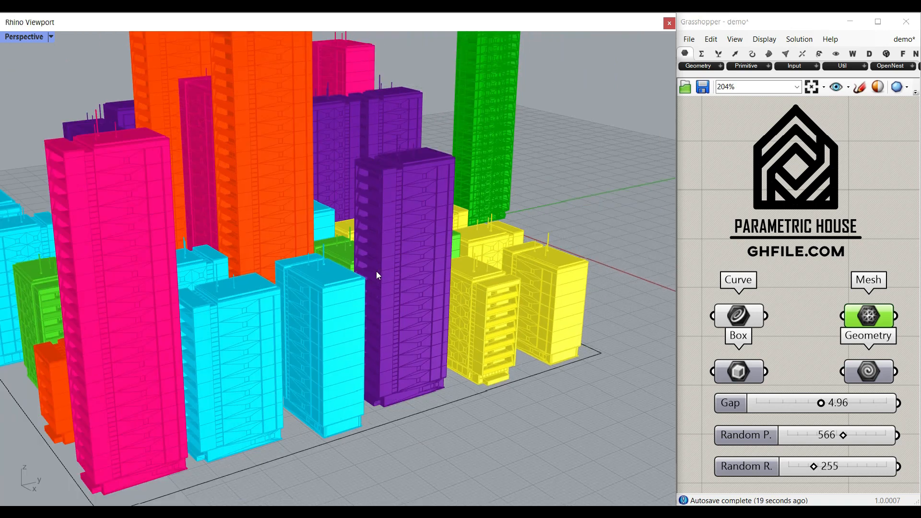
scroll(322, 288, down, 4)
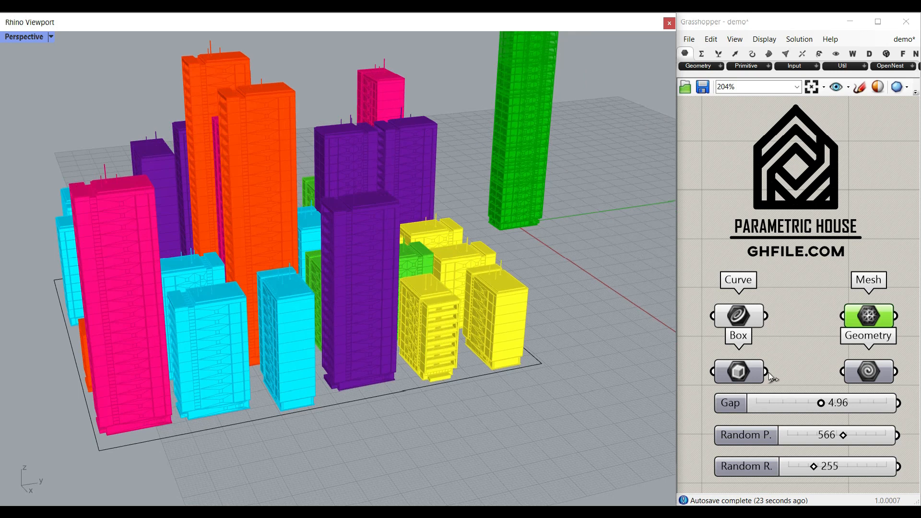
Connect the Box component's output to the Geometry component's input so the buildings become plain boxes
drag(768, 374, 846, 372)
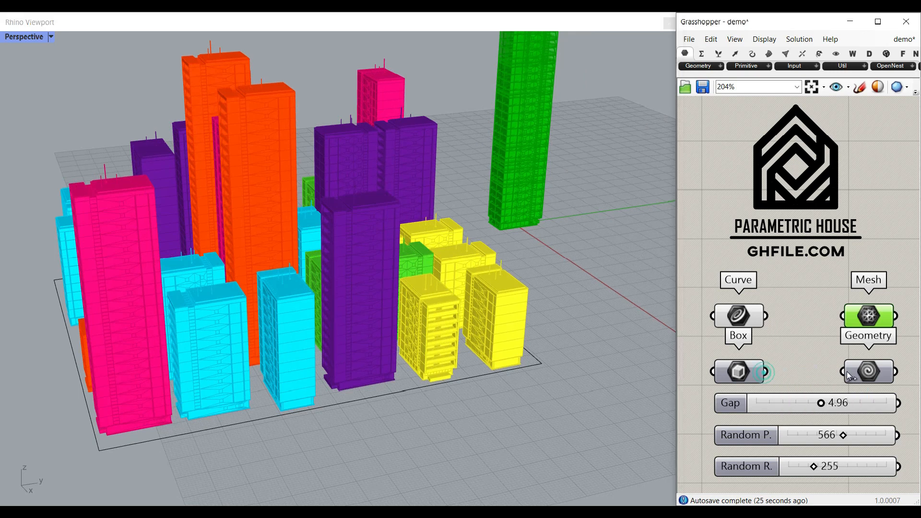
shift+right_drag(341, 318, 373, 333)
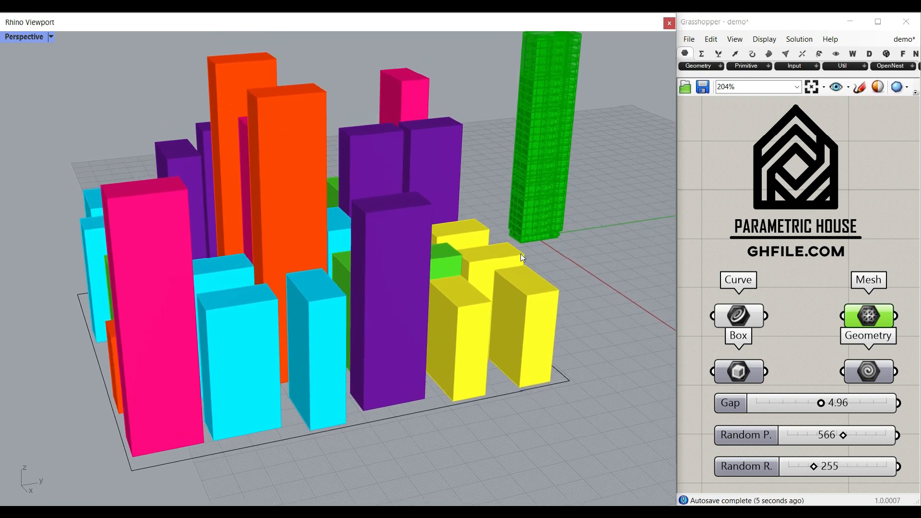
right_drag(307, 341, 361, 339)
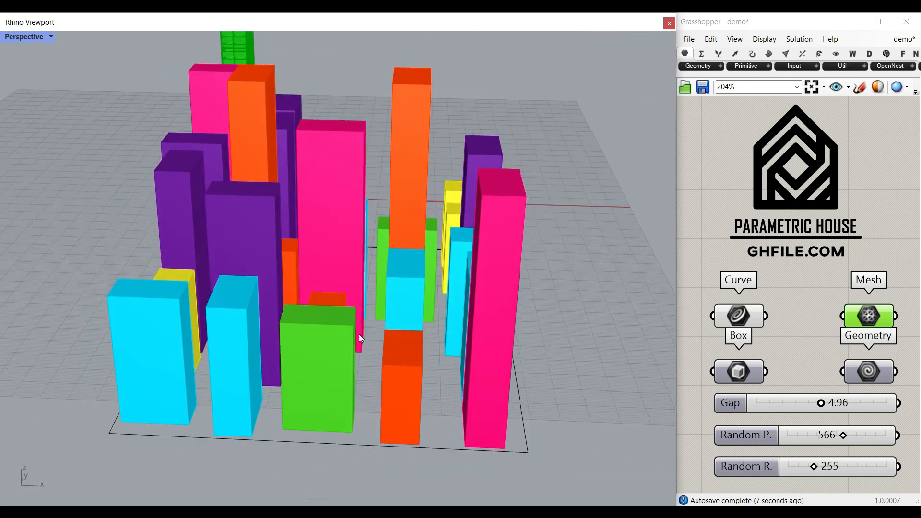
Set the Random P. seed to 360 and narrow the boundary rectangle along the X axis
drag(843, 435, 823, 436)
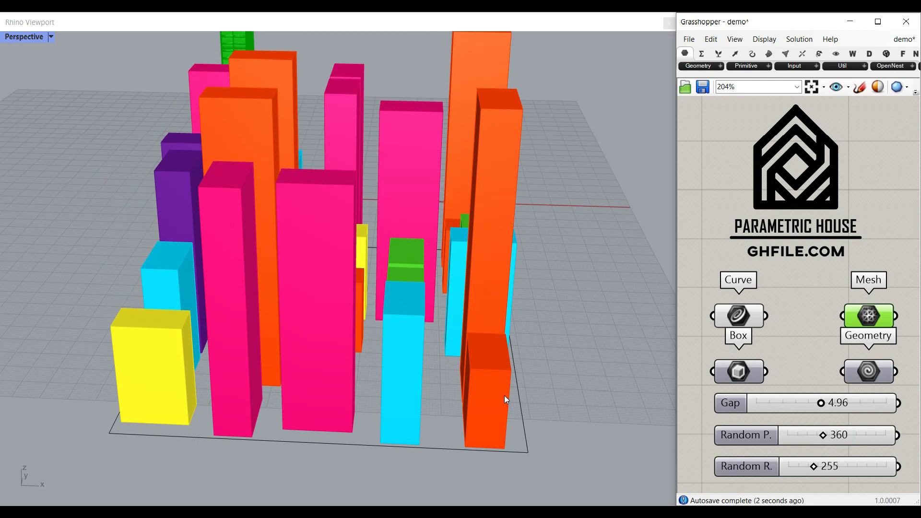
click(520, 401)
drag(162, 324, 220, 325)
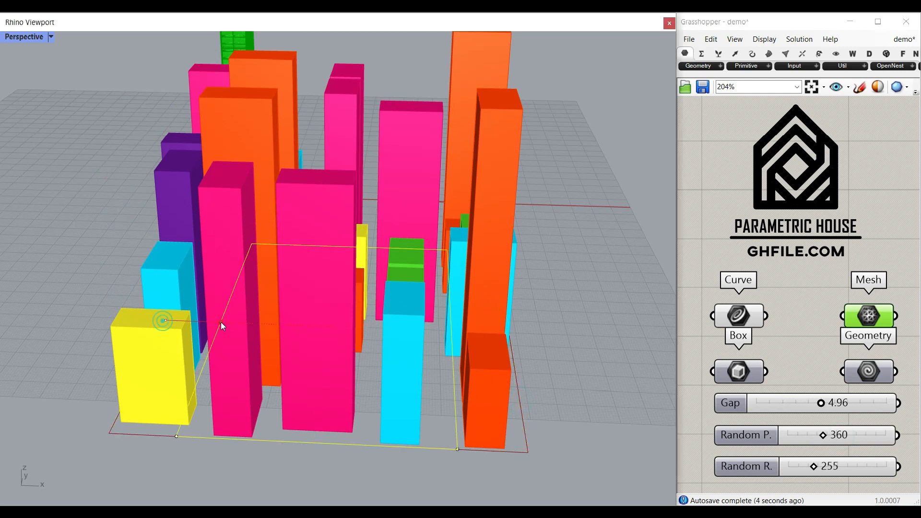
click(527, 310)
right_drag(173, 310, 308, 327)
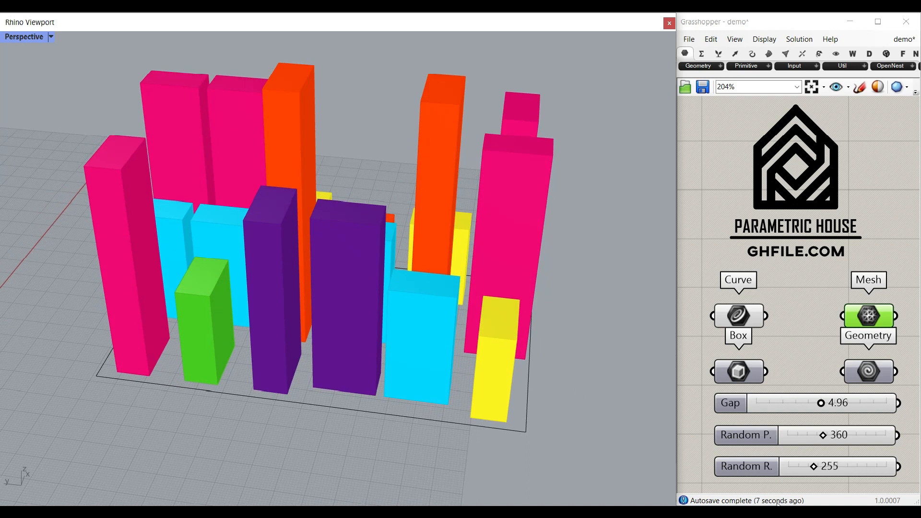
Set the Random R. seed to 245 and view the box layout from another side
mouse_move(814, 469)
mouse_down()
mouse_move(836, 469)
mouse_move(813, 472)
mouse_up()
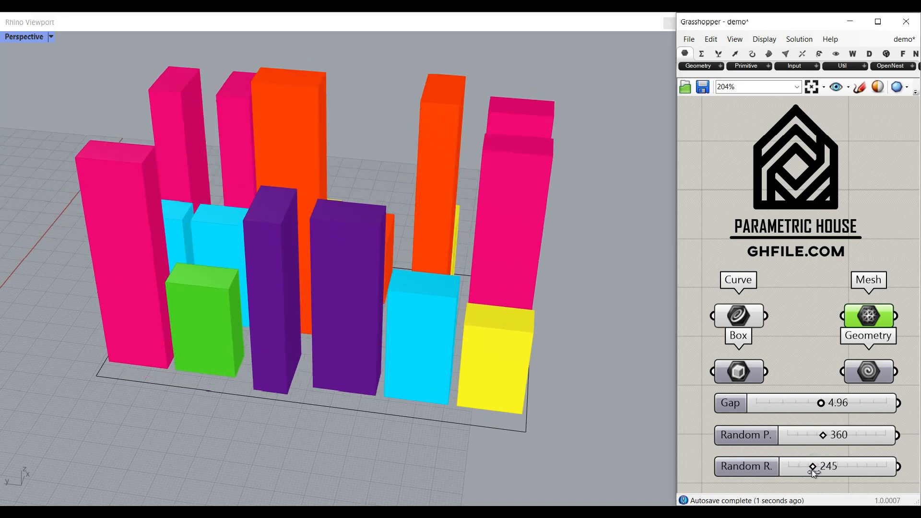
right_drag(280, 371, 438, 360)
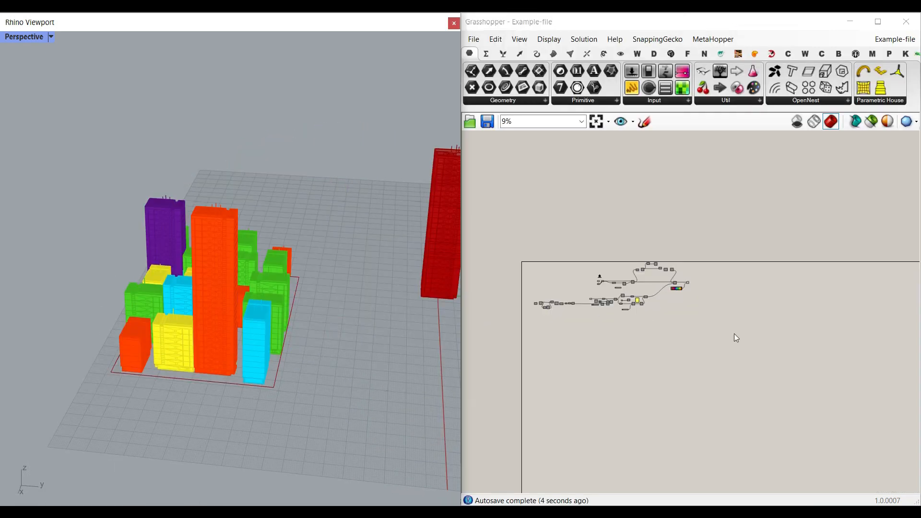
Select every component in the example definition and turn off their previews
key(ctrl+a)
right_click(669, 212)
click(701, 237)
click(698, 217)
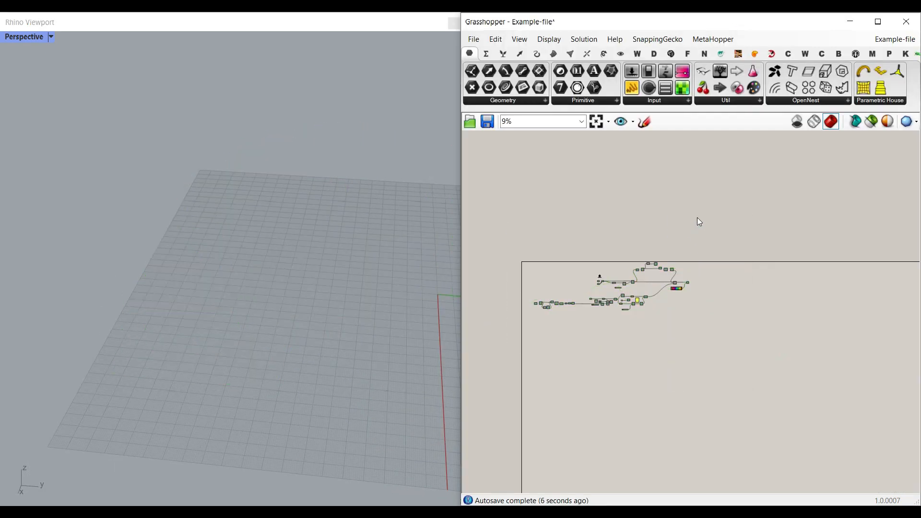
Turn on the preview of the Geometry component that follows the Mesh and Box components
scroll(608, 290, up, 12)
scroll(636, 335, up, 4)
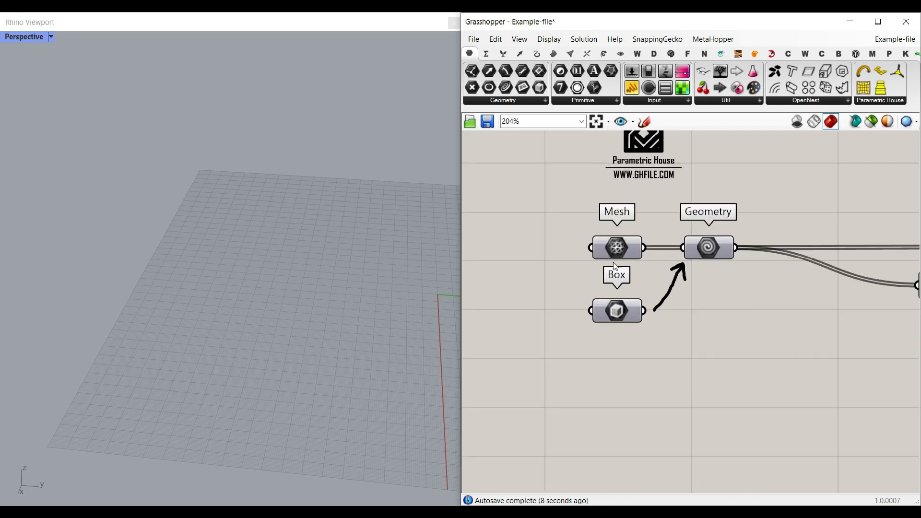
right_click(676, 241)
click(706, 257)
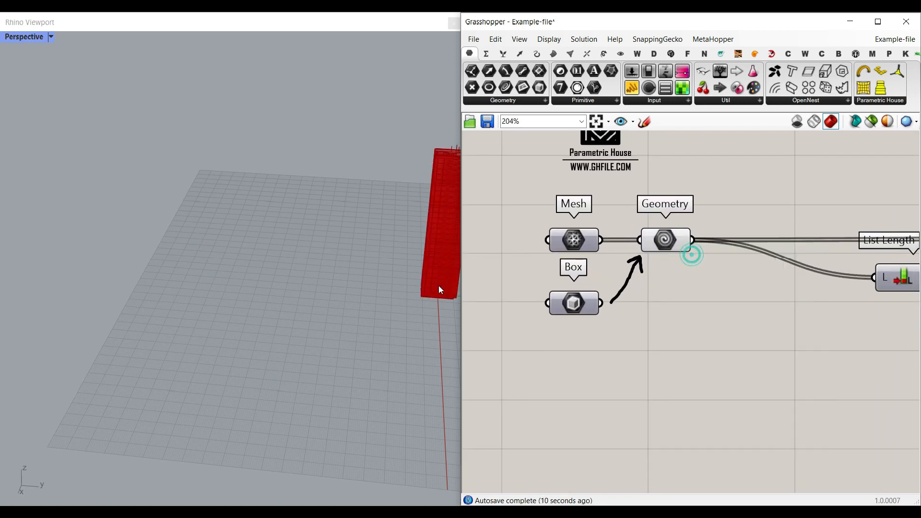
right_drag(445, 285, 262, 260)
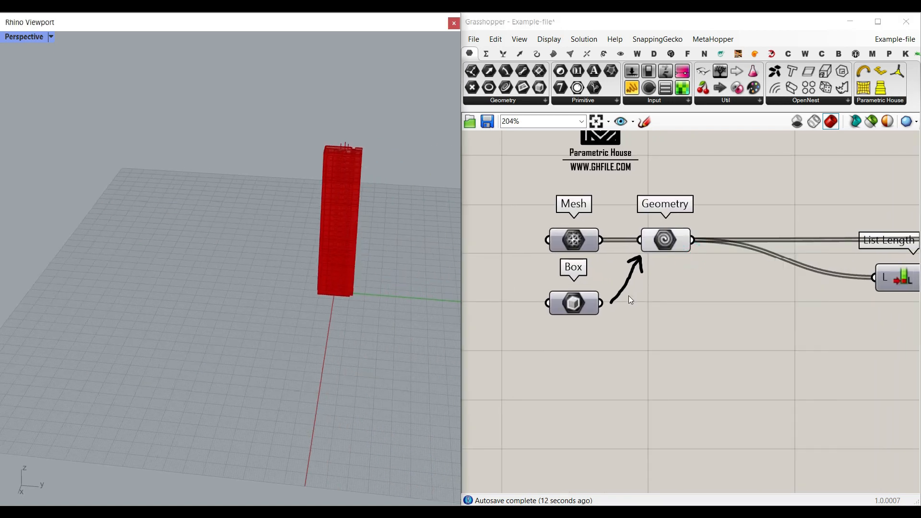
Bake the Mesh component's tower meshes into the Rhino model
scroll(629, 295, down, 1)
scroll(597, 260, up, 4)
click(544, 244)
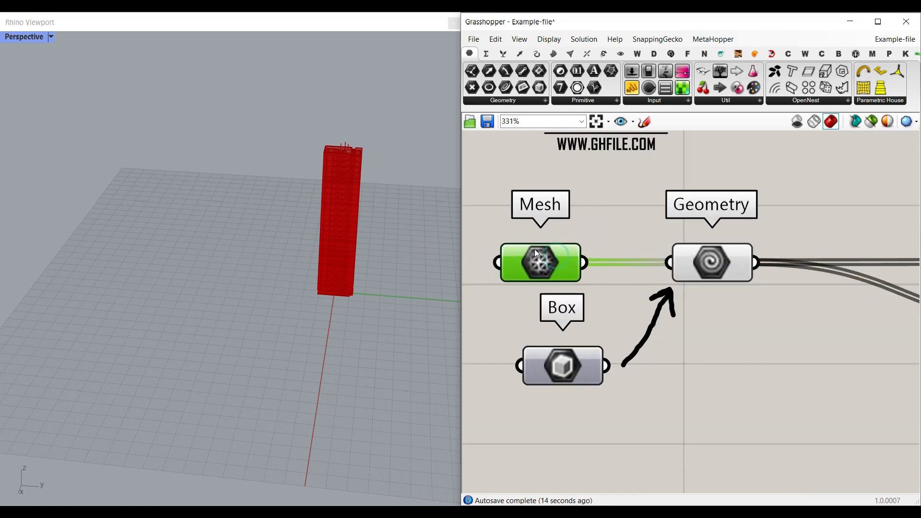
right_click(537, 248)
click(559, 294)
click(566, 402)
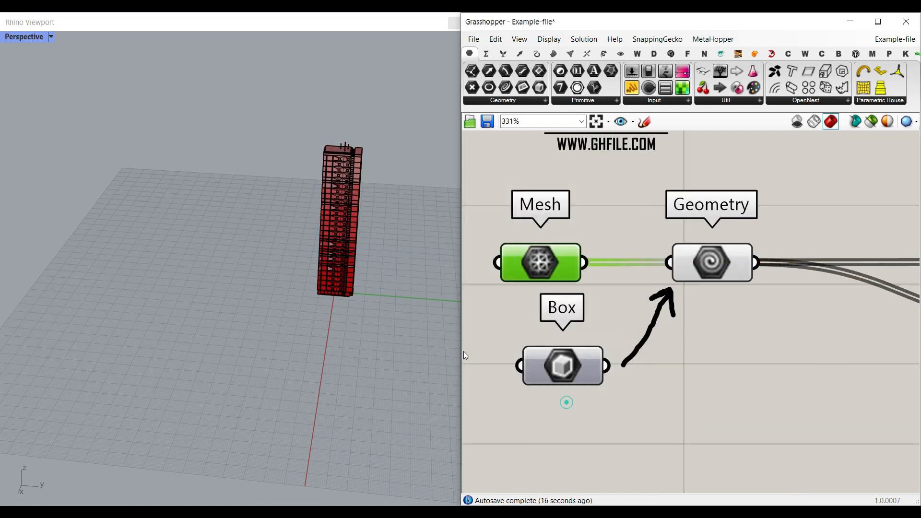
Move two of the baked tower meshes to opposite sides of the red preview tower along the Y axis
right_drag(283, 211, 321, 197)
scroll(321, 194, up, 6)
click(331, 227)
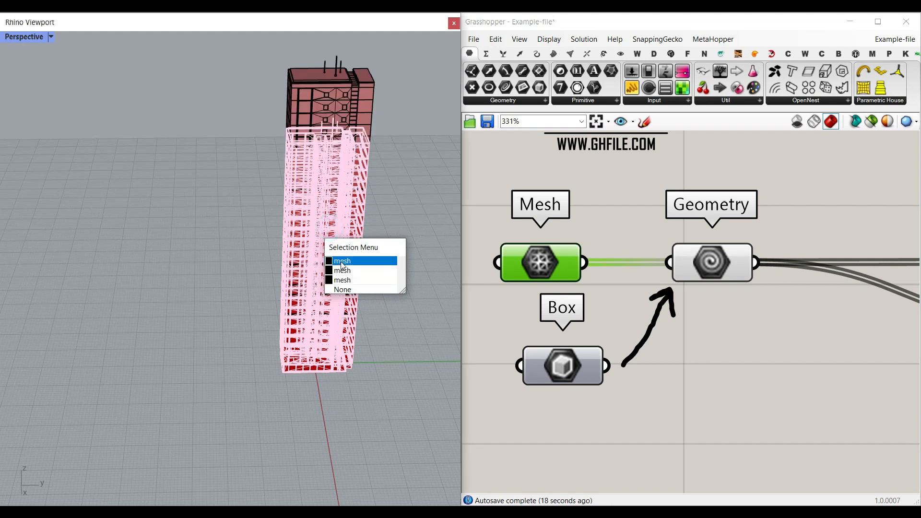
click(341, 260)
drag(340, 257, 242, 256)
click(345, 262)
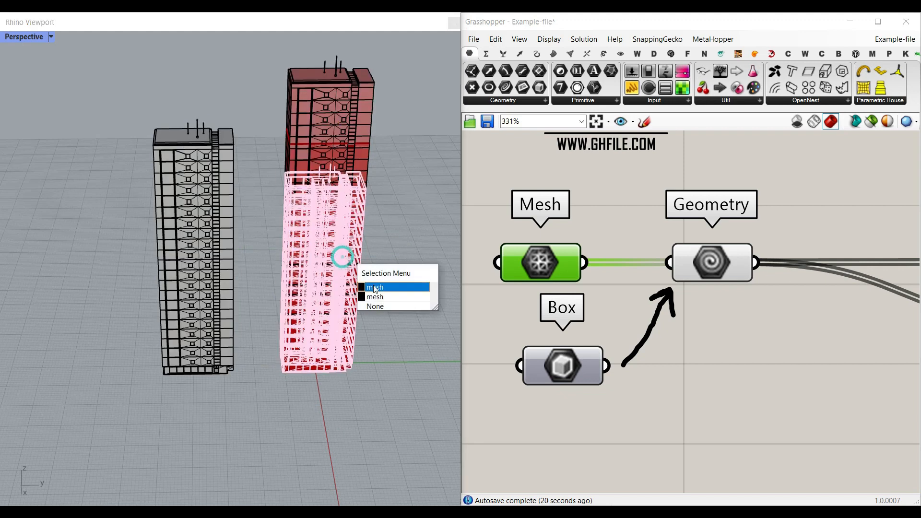
click(374, 286)
scroll(284, 272, down, 2)
drag(346, 269, 433, 272)
click(444, 343)
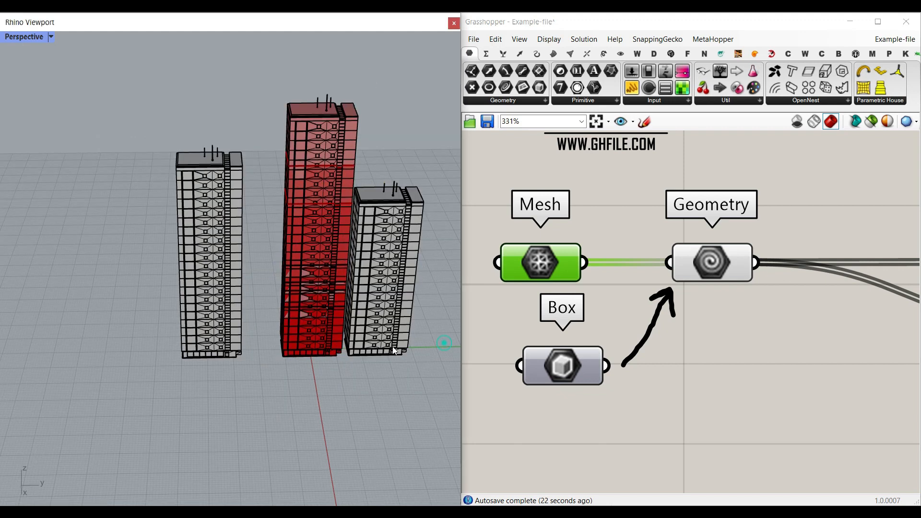
Start Set Multiple Meshes on the Mesh component, end the selection, and undo the moves of the baked towers
right_click(550, 282)
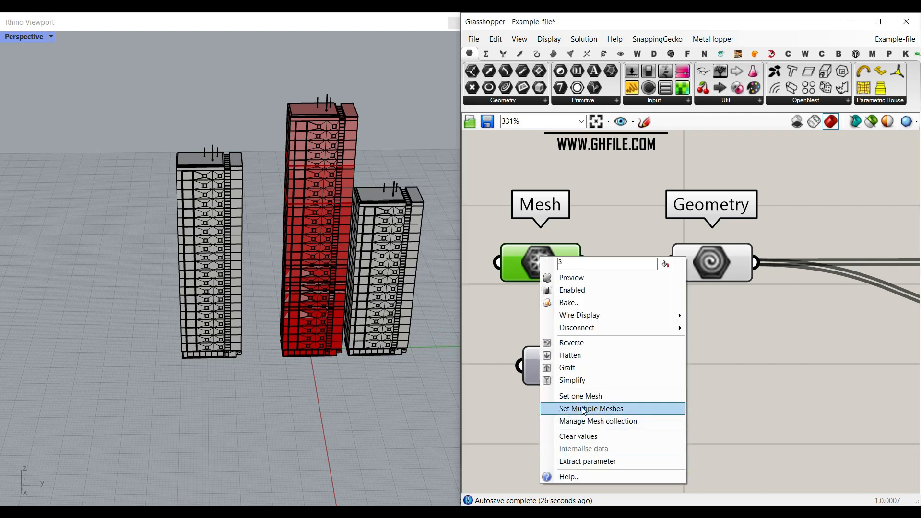
click(604, 412)
click(373, 411)
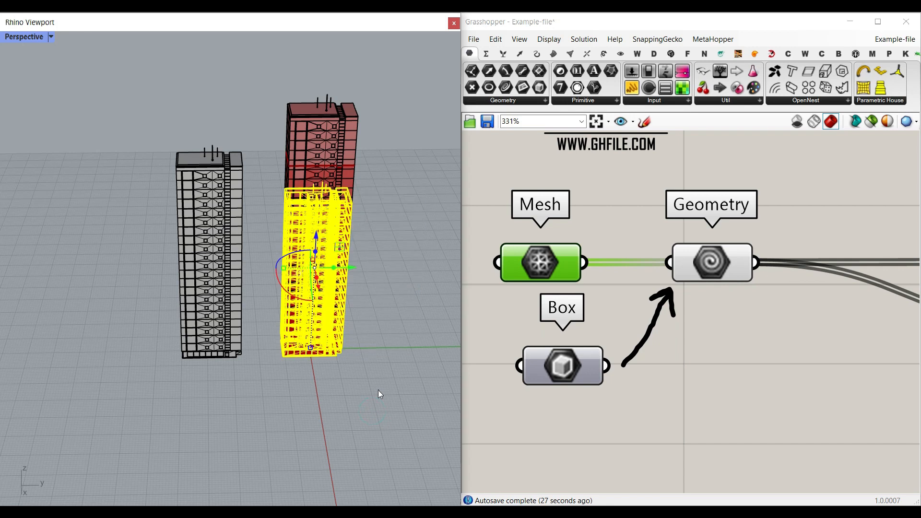
key(Return)
Try to pick one of the overlapping box polysurfaces in the viewport for the Box component
right_click(572, 370)
click(602, 338)
click(619, 448)
click(341, 261)
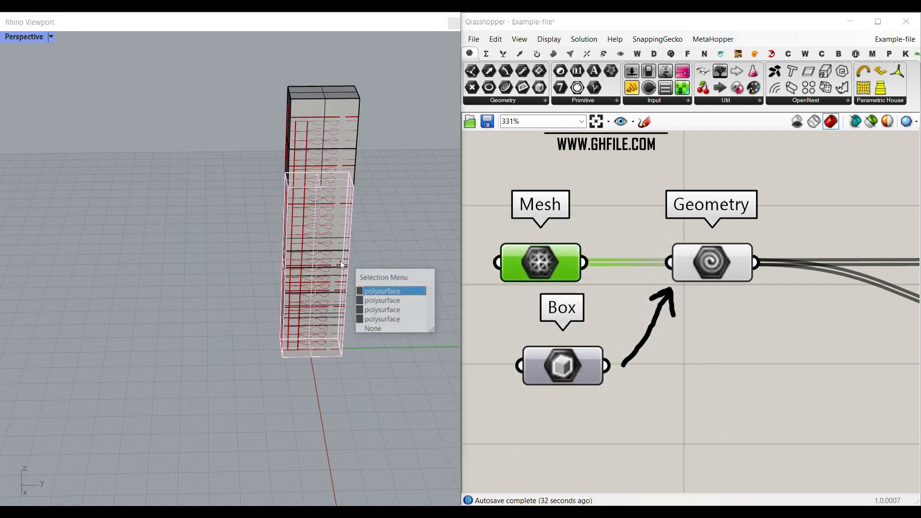
click(378, 311)
click(417, 199)
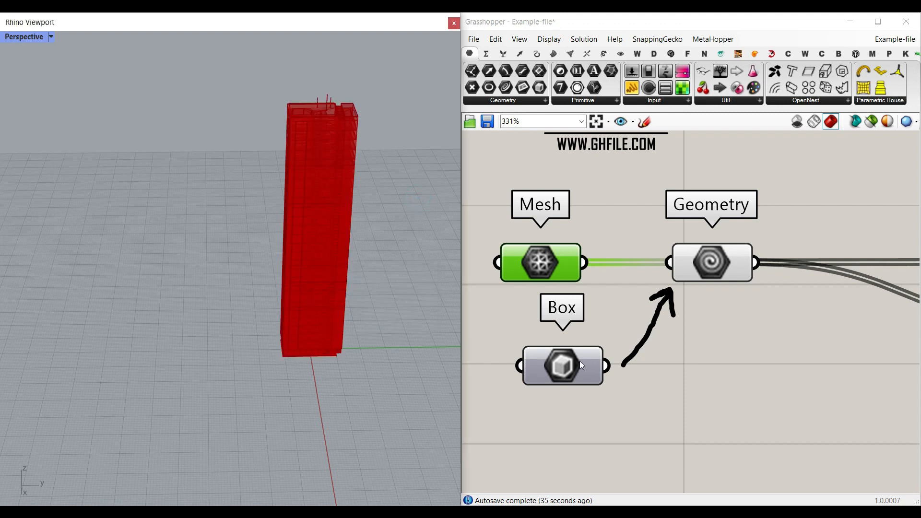
Place another geometry parameter component below the Box component and delete it
click(504, 99)
click(611, 211)
click(588, 434)
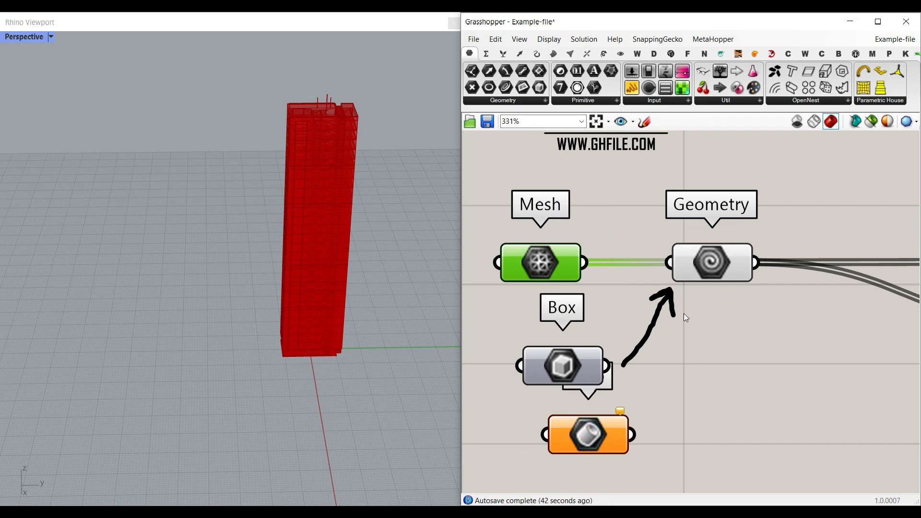
click(598, 437)
key(Delete)
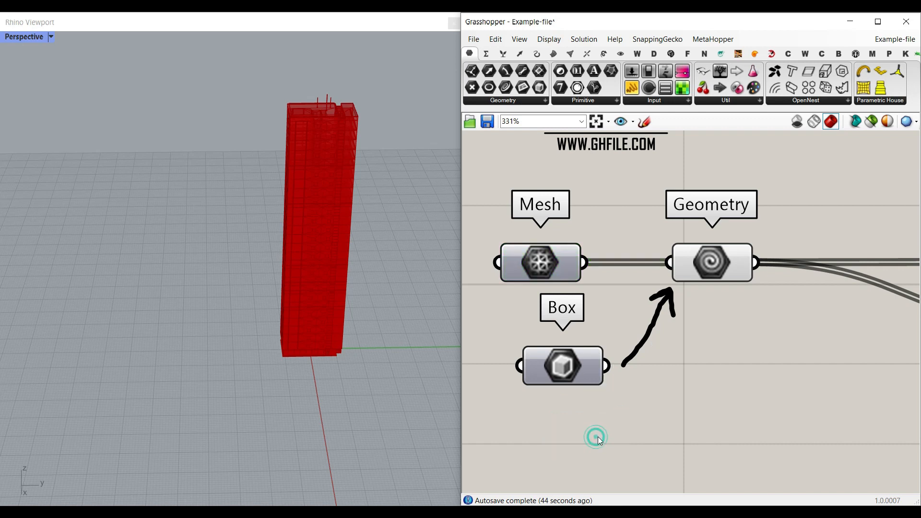
Examine how the Geometry component connects to the List Length, Random and List Item components
scroll(640, 320, down, 4)
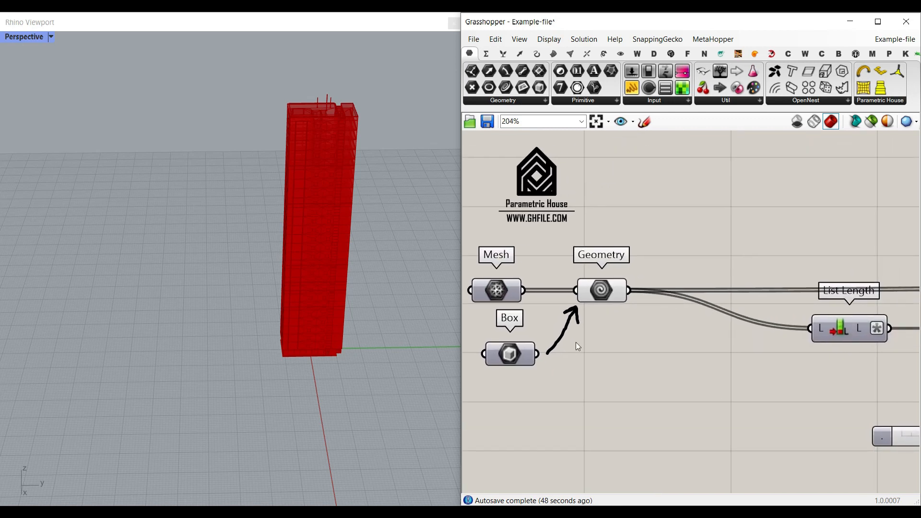
click(613, 291)
click(742, 360)
scroll(725, 359, down, 5)
right_drag(691, 335, 655, 330)
right_click(848, 326)
click(845, 318)
click(811, 358)
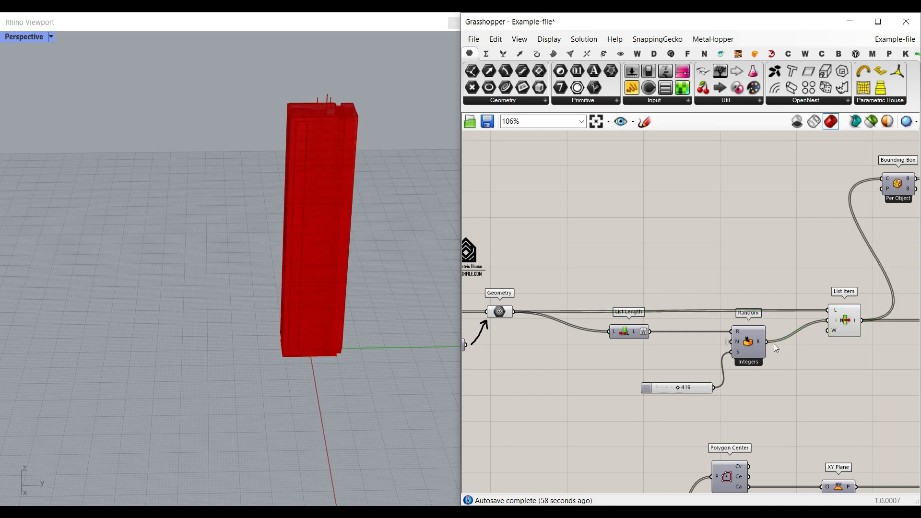
scroll(774, 344, up, 1)
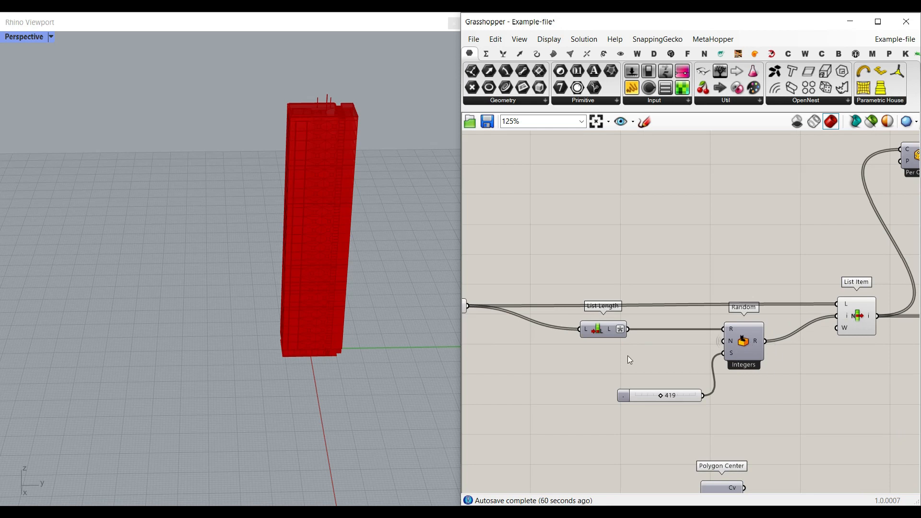
right_drag(516, 332, 600, 335)
scroll(548, 312, up, 2)
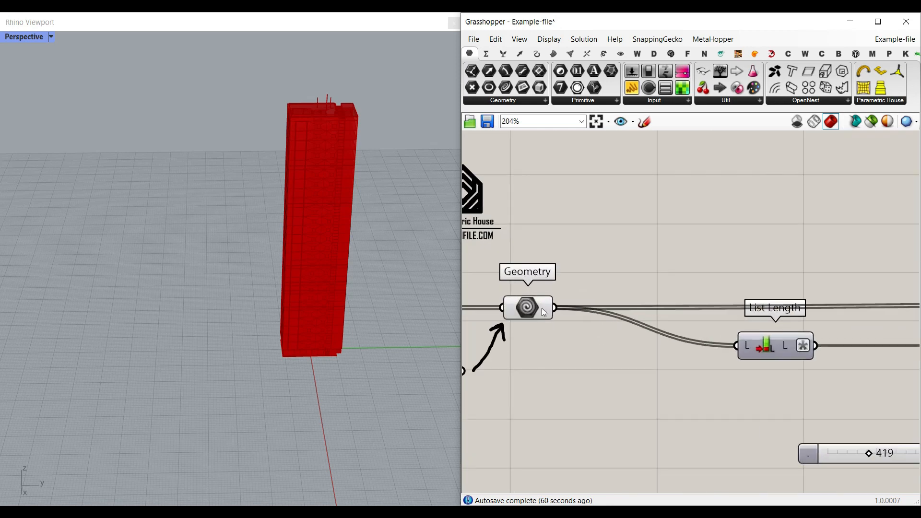
Move the List Length component slightly down and away from the Random component
right_drag(713, 336, 667, 312)
drag(712, 314, 675, 339)
click(689, 383)
right_drag(686, 382, 626, 358)
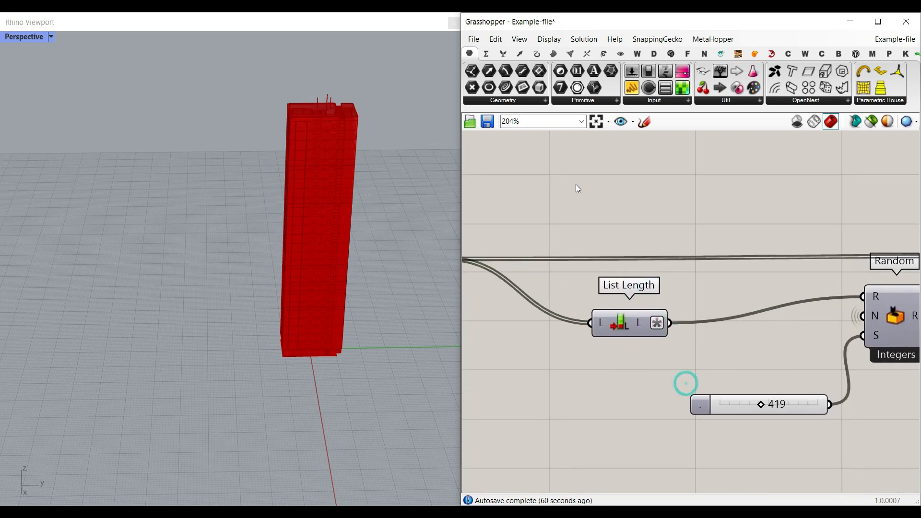
Show the Sets components and read the length output of the List Length component
click(503, 53)
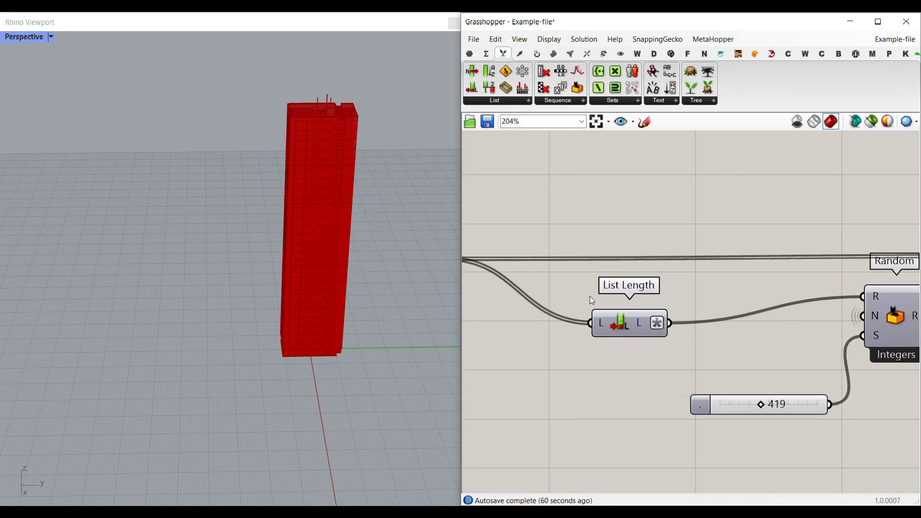
right_drag(587, 294, 624, 236)
right_drag(726, 276, 644, 233)
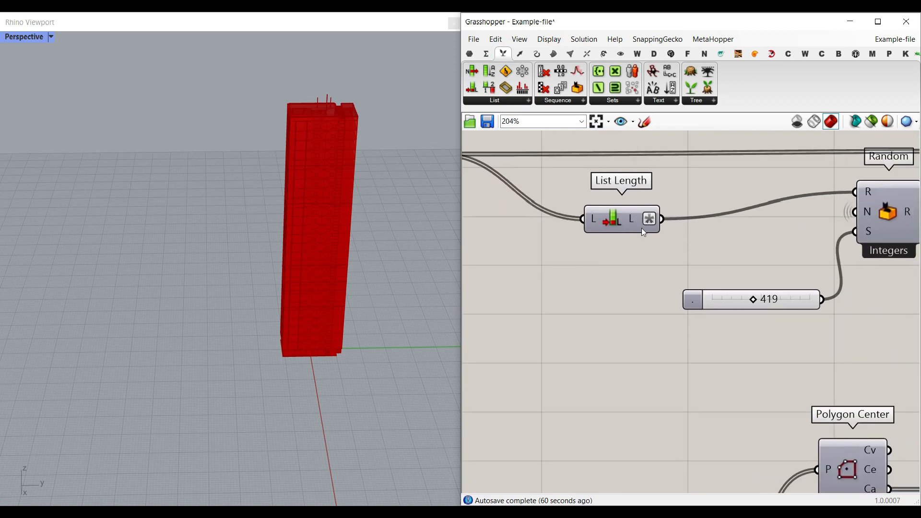
mouse_move(633, 217)
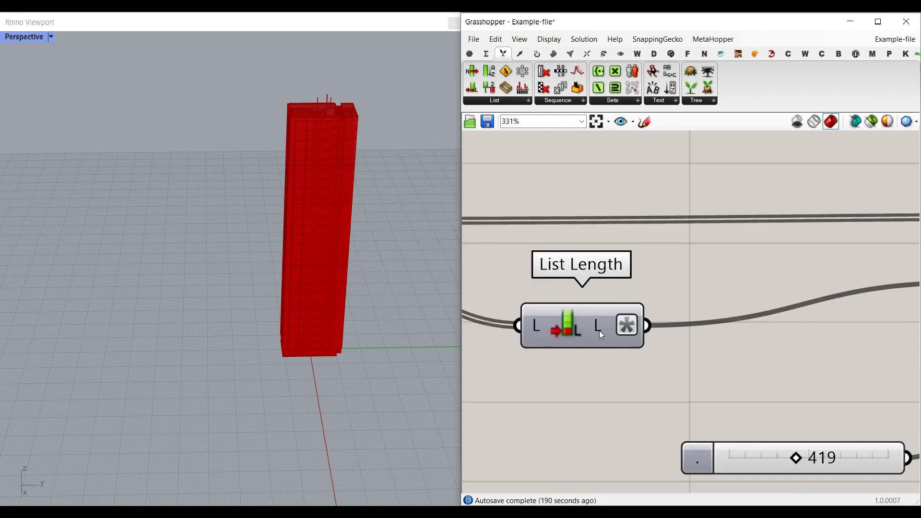
Check the expression applied to List Length's output, leaving it as it is
mouse_move(601, 330)
right_click(599, 324)
mouse_move(643, 412)
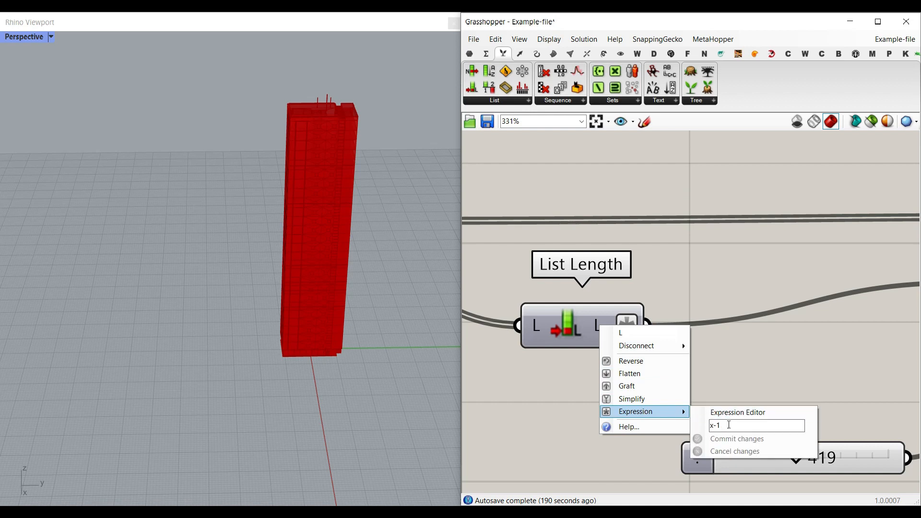
click(754, 366)
scroll(573, 296, down, 2)
right_drag(532, 295, 714, 282)
Add an enlarged panel wired to the Geometry output to read the indexed mesh list, and delete the panel
mouse_move(526, 231)
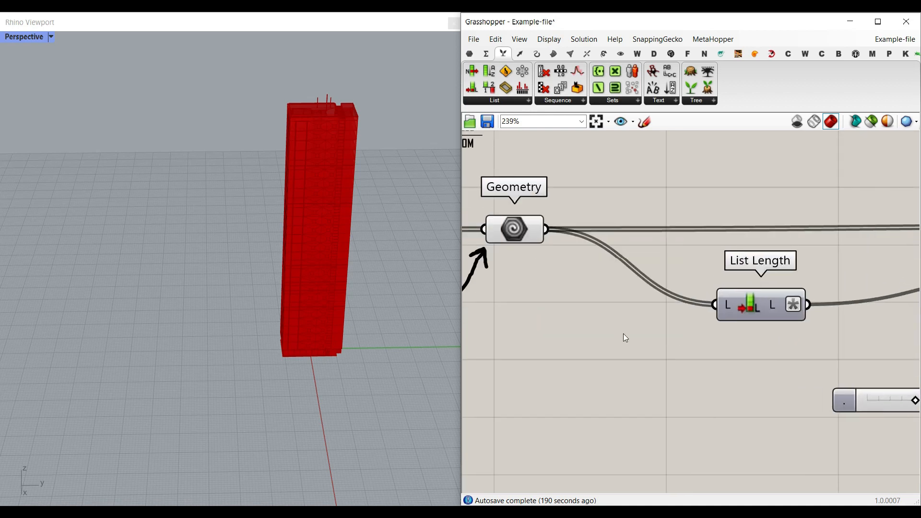
double_click(622, 333)
text(panel)
key(Return)
drag(605, 338, 622, 366)
drag(546, 238, 548, 361)
right_drag(648, 397, 618, 288)
drag(704, 306, 805, 438)
scroll(588, 283, up, 3)
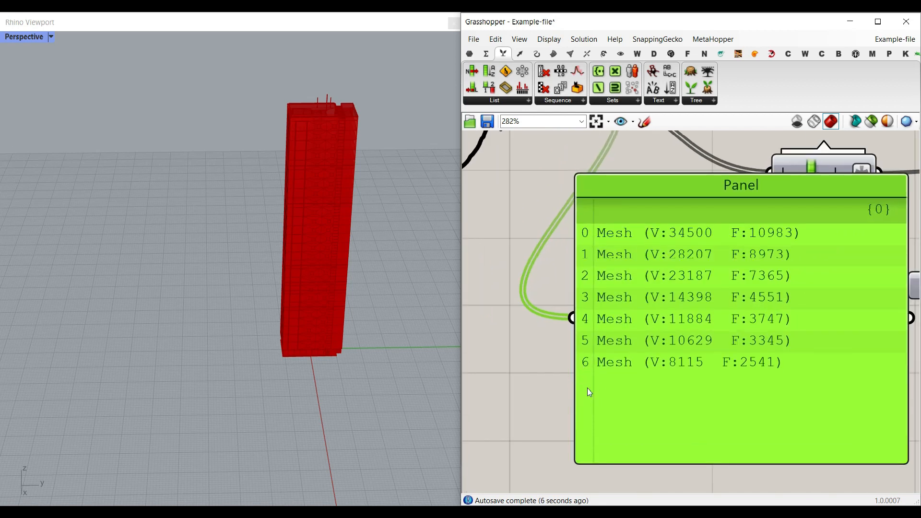
scroll(624, 301, down, 2)
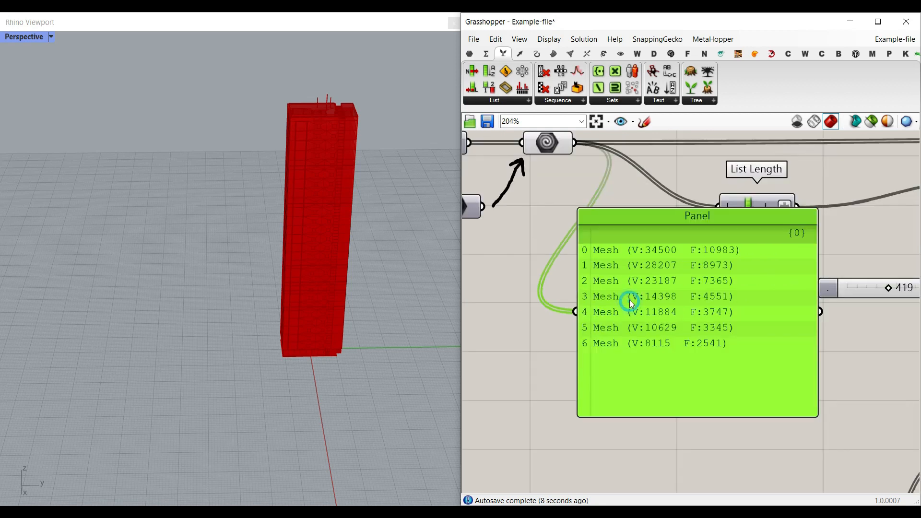
key(Delete)
Move the Random component down level with List Length and check its range input and options
right_drag(822, 212, 572, 280)
drag(787, 269, 775, 285)
click(633, 254)
click(502, 53)
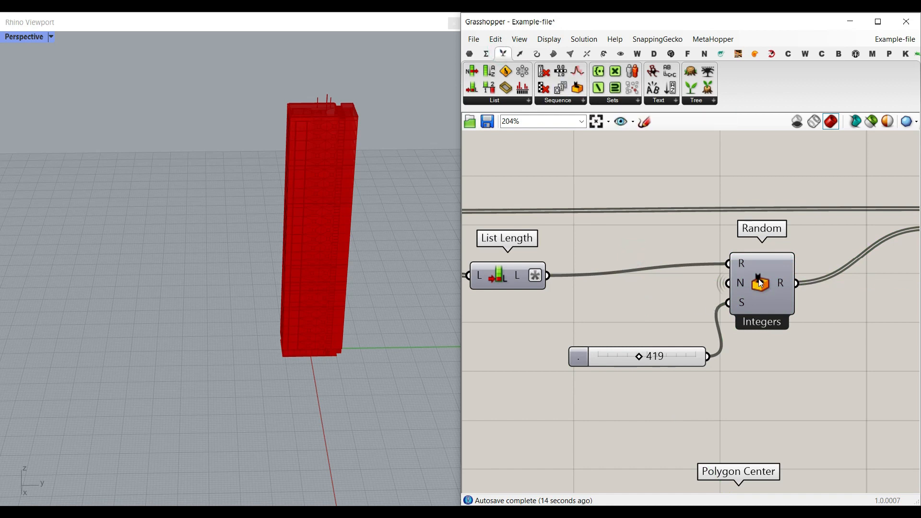
drag(759, 279, 762, 291)
mouse_move(741, 275)
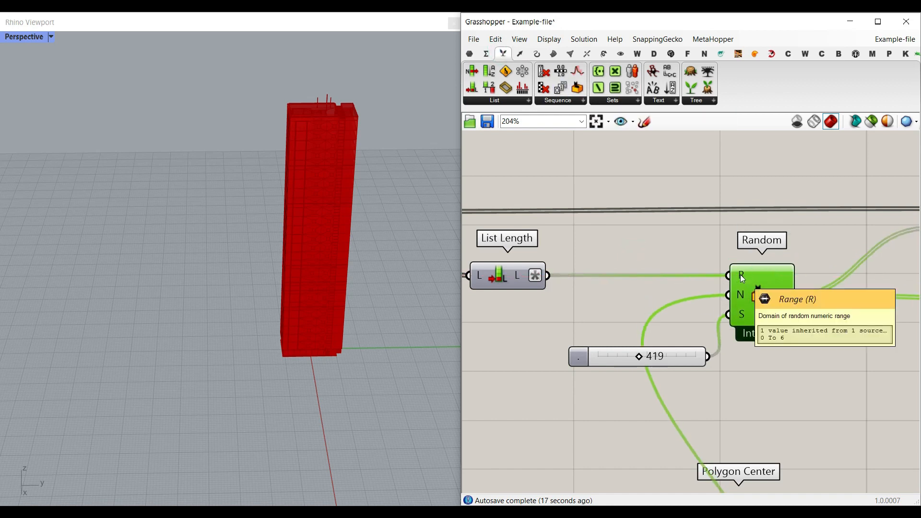
right_drag(759, 306, 706, 278)
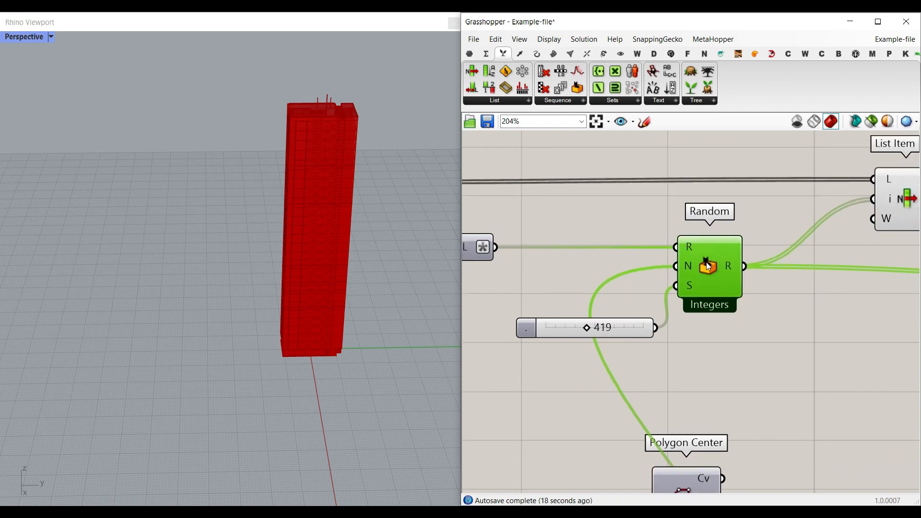
right_click(706, 278)
click(762, 382)
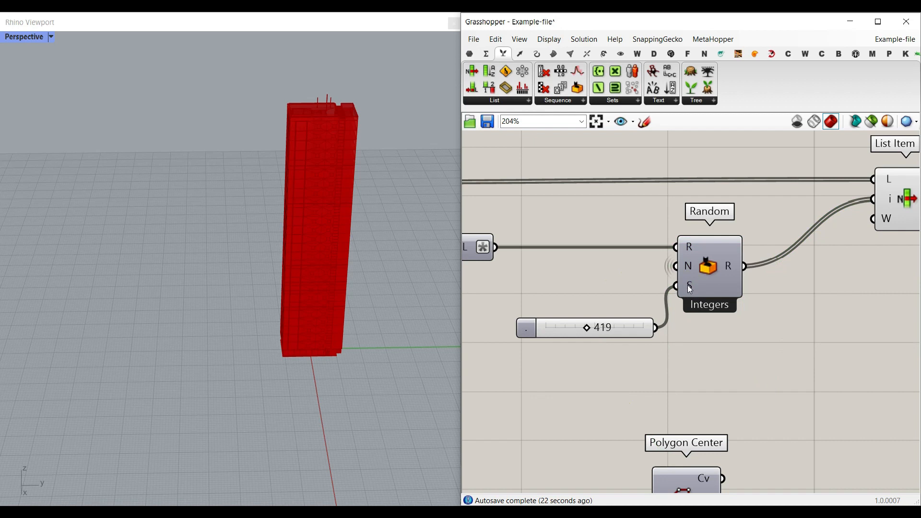
Add a panel beside the Random component, connect it to the random output, and stretch it taller
right_drag(621, 327, 554, 329)
double_click(746, 307)
text(//)
key(Return)
drag(722, 302, 759, 281)
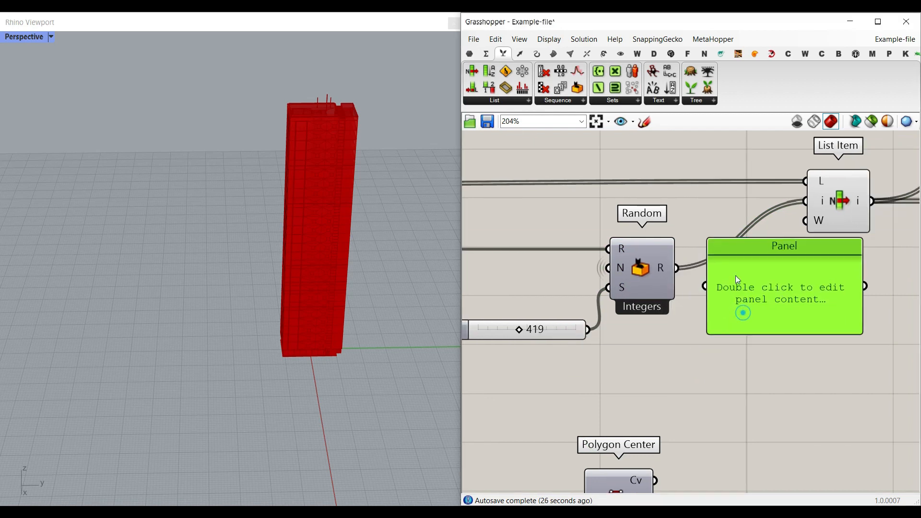
drag(700, 274, 705, 286)
right_drag(794, 343, 764, 305)
drag(761, 293, 762, 449)
Set the Random component's seed slider to 566, and delete the panel listing the random integers
drag(499, 296, 514, 296)
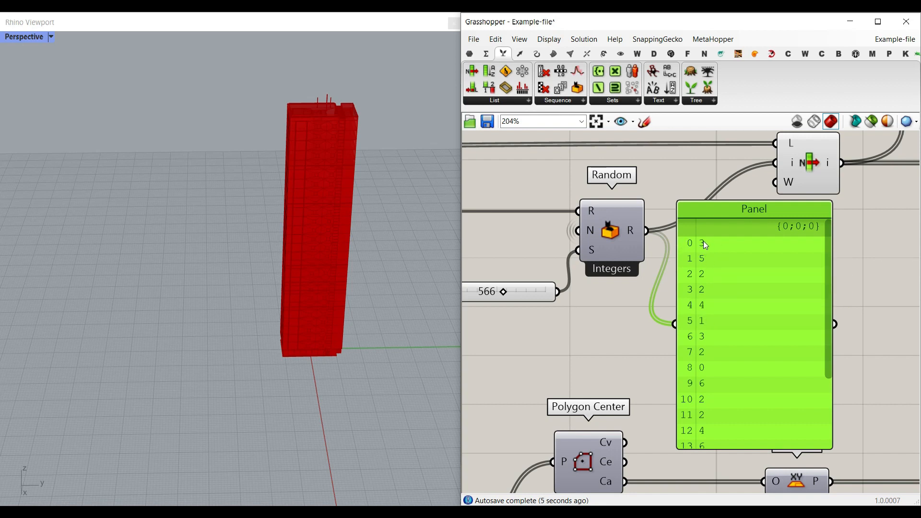
scroll(707, 269, up, 2)
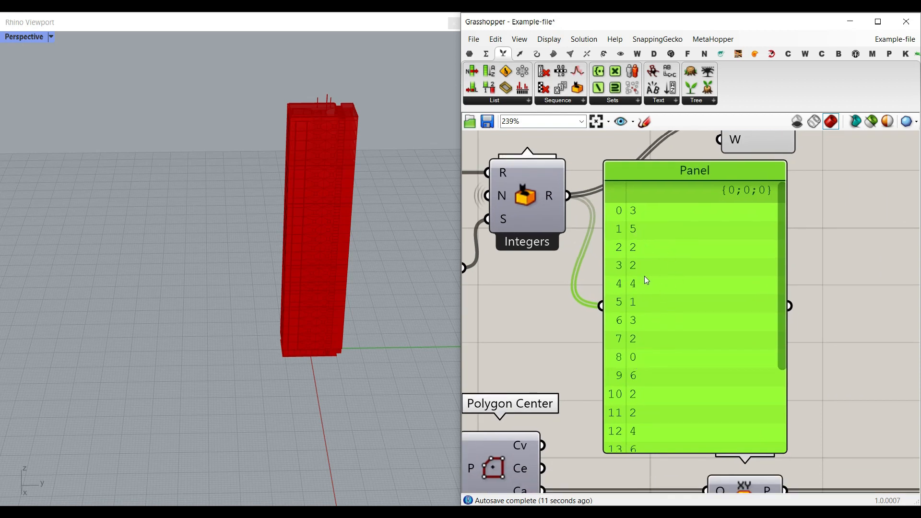
mouse_move(778, 226)
mouse_down()
mouse_move(769, 349)
mouse_move(781, 226)
mouse_up()
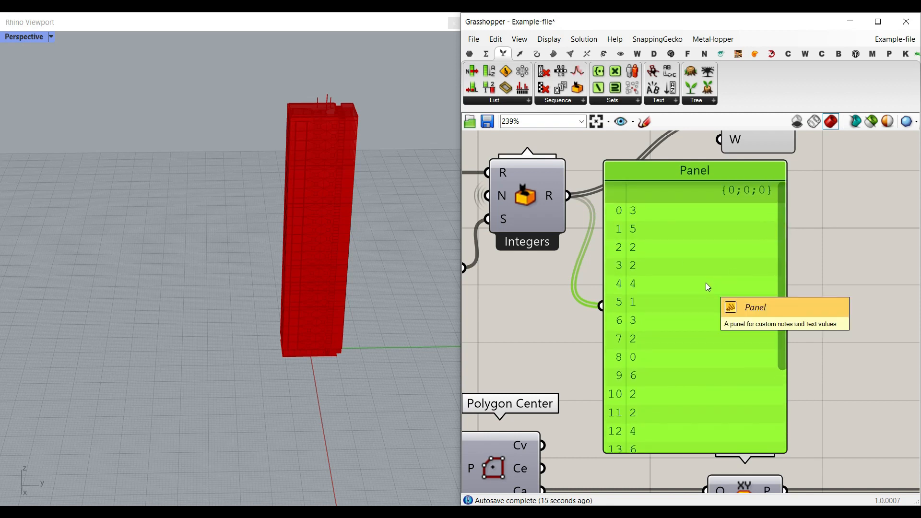
key(Delete)
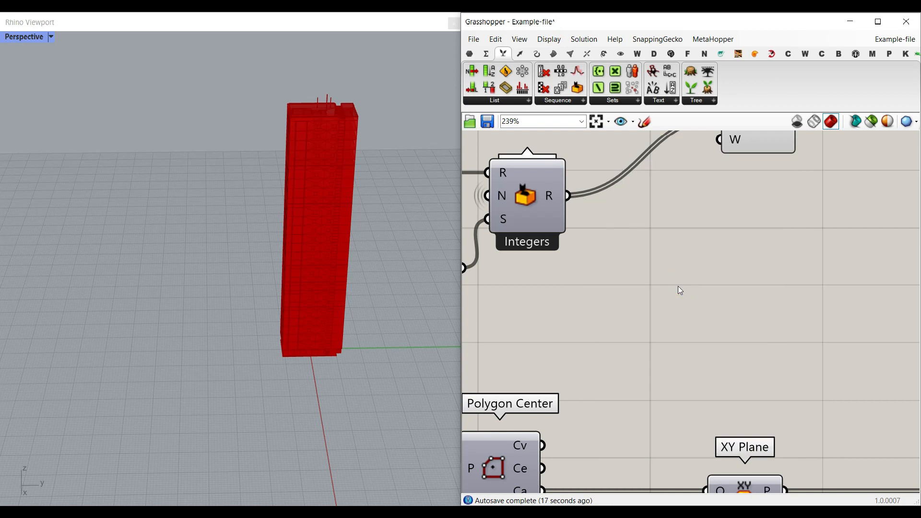
Select the Random component and trace the hidden wire of its N input through the definition
scroll(664, 279, down, 5)
right_drag(593, 248, 657, 246)
scroll(657, 241, up, 4)
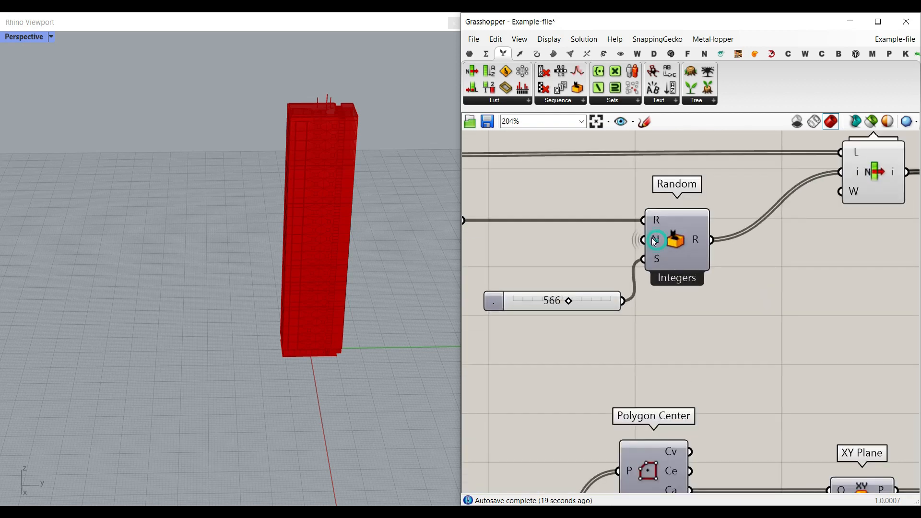
click(664, 237)
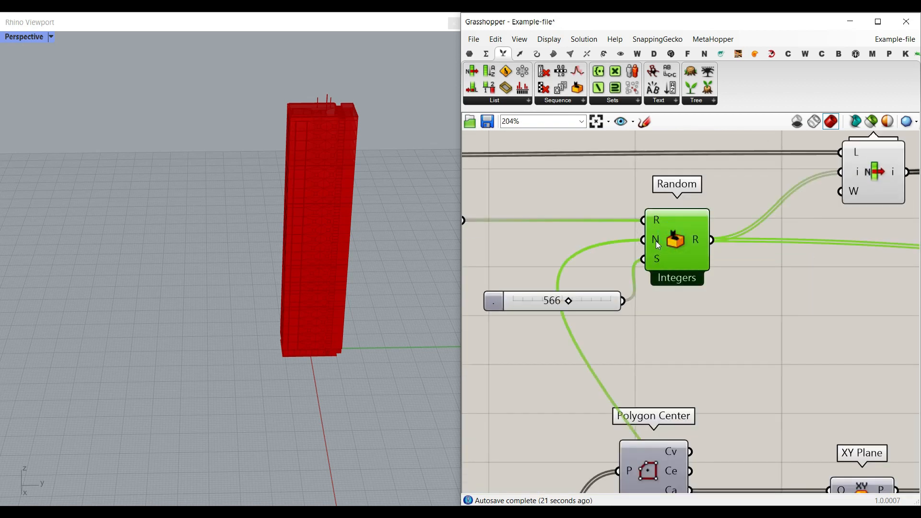
scroll(854, 366, down, 8)
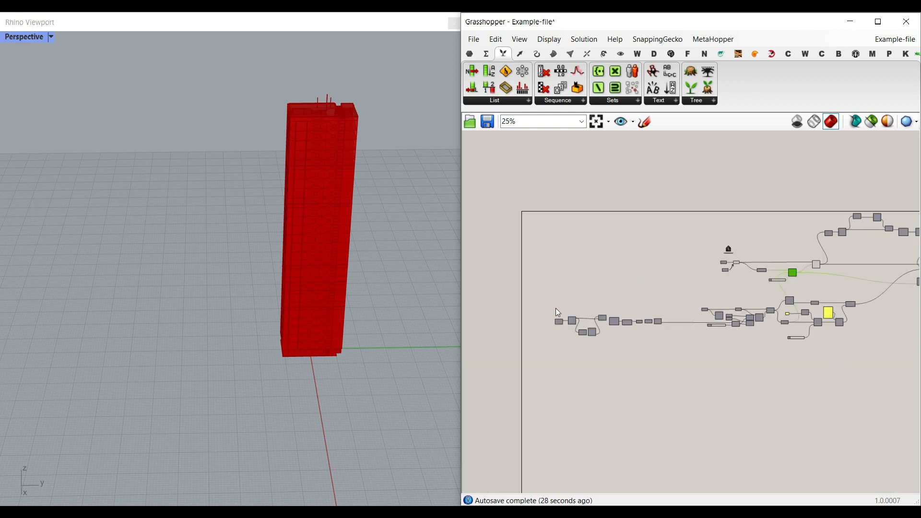